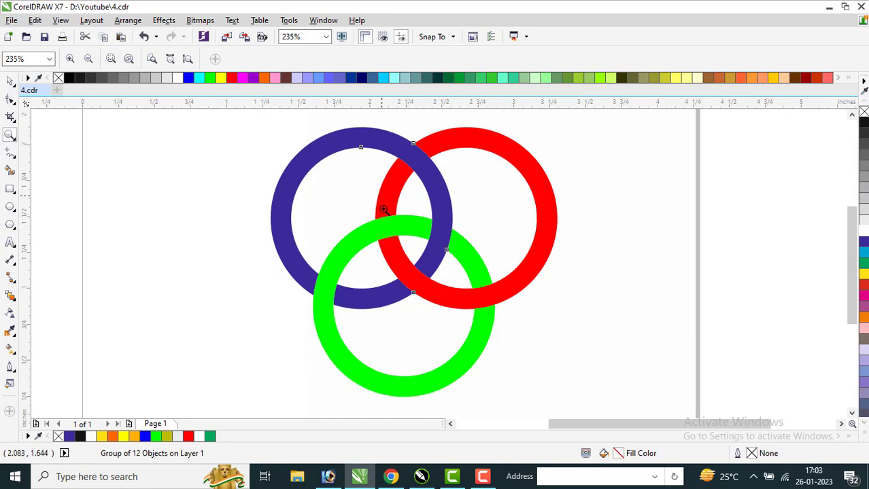
# Switch to Chrome to view the Baba Flex Print Service YouTube channel and dismiss the notification
pyautogui.click(391, 477)
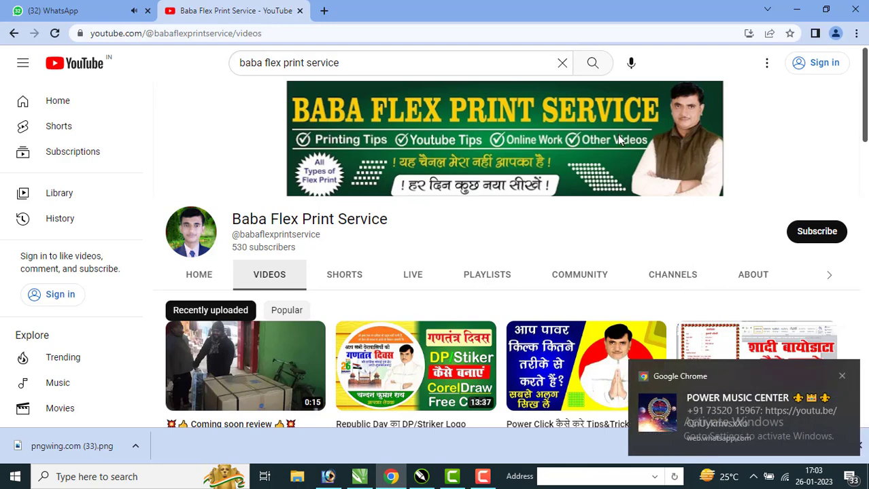
pyautogui.click(840, 376)
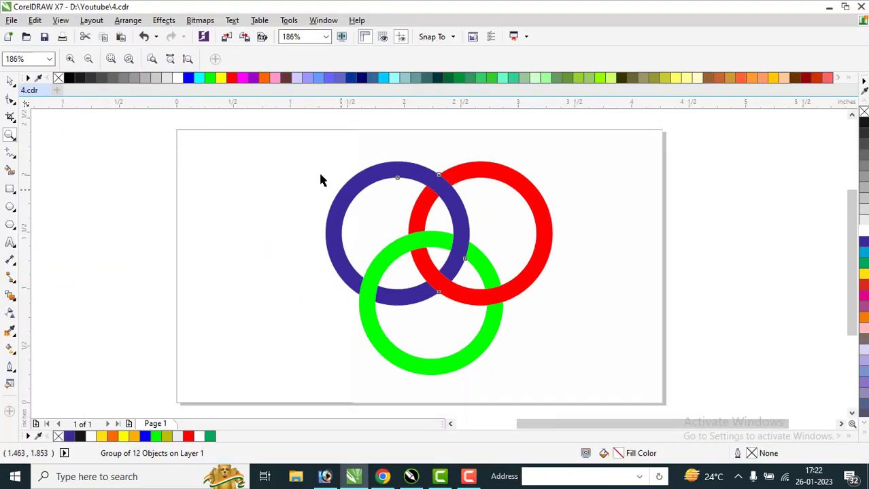
# Delete the existing interlocked rings group from the page
pyautogui.press('space')
pyautogui.moveTo(243, 150); pyautogui.dragTo(655, 399)
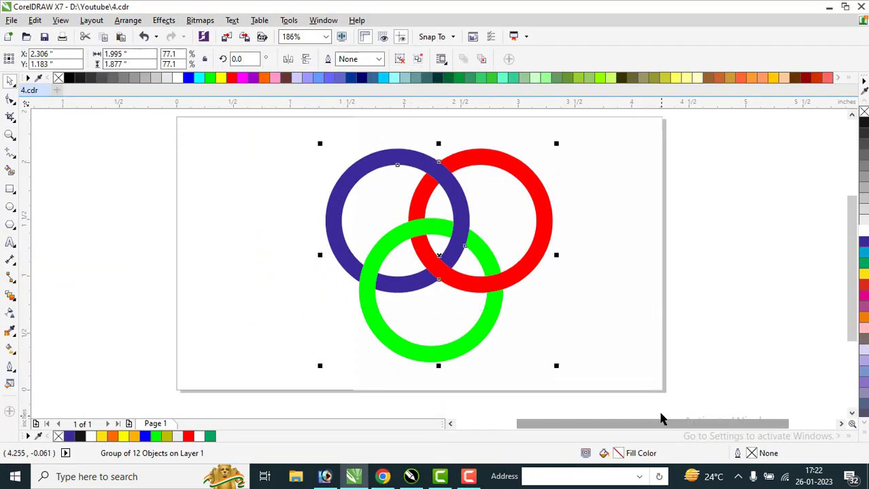
pyautogui.press('Delete')
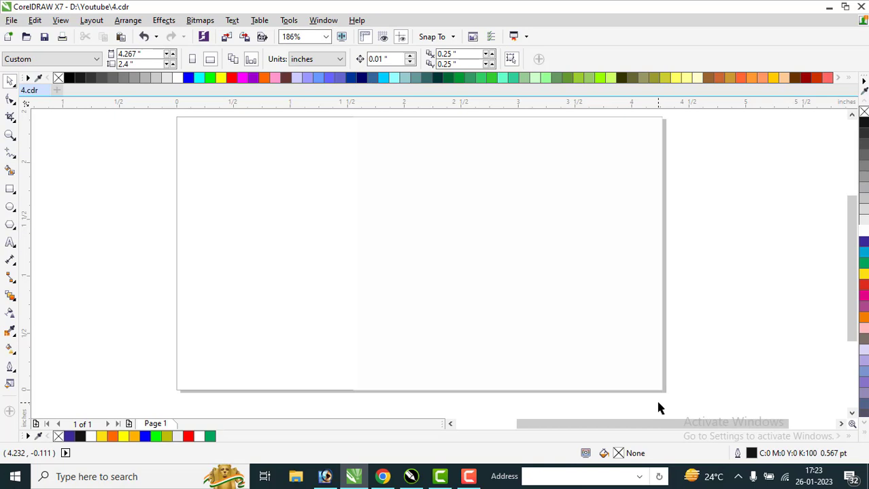
# Draw a circle about 1.66 inches in diameter and centre it on the page
pyautogui.click(9, 208)
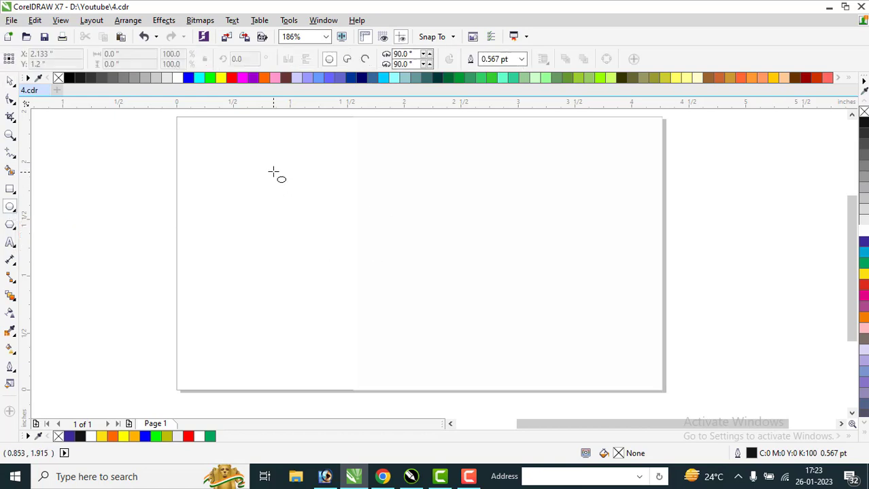
pyautogui.moveTo(285, 159); pyautogui.dragTo(473, 344)
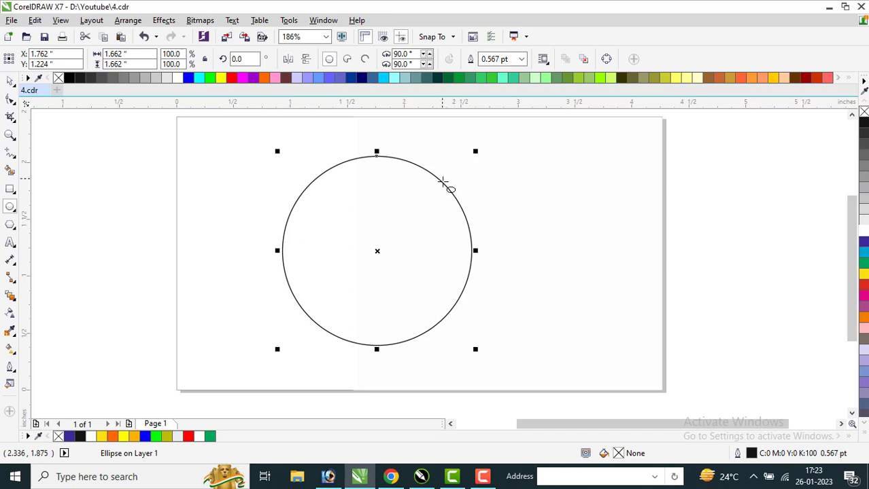
pyautogui.press('space')
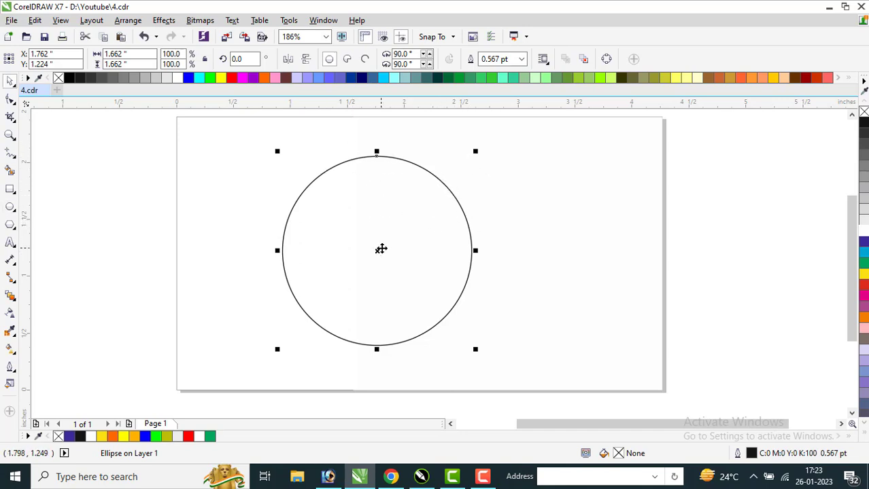
pyautogui.moveTo(392, 242); pyautogui.dragTo(435, 245)
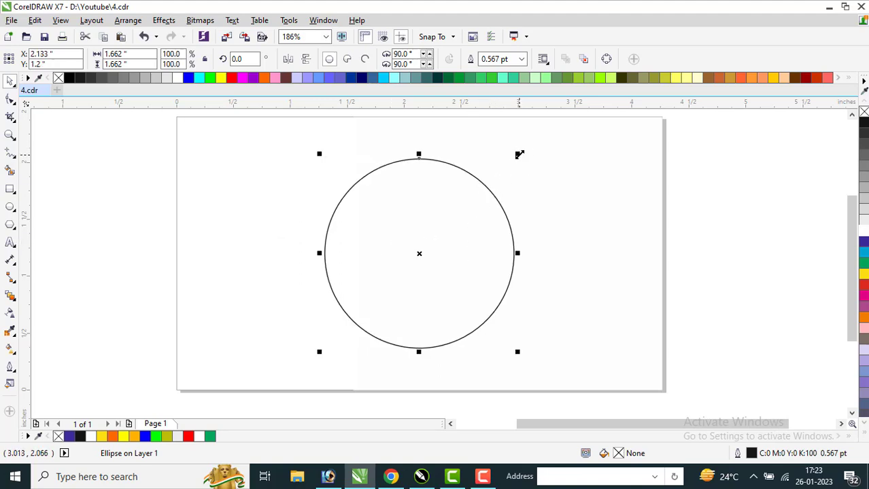
# Create a concentric inner copy of the circle about 1.17 inches in diameter and group both circles
pyautogui.moveTo(520, 155); pyautogui.dragTo(497, 179)
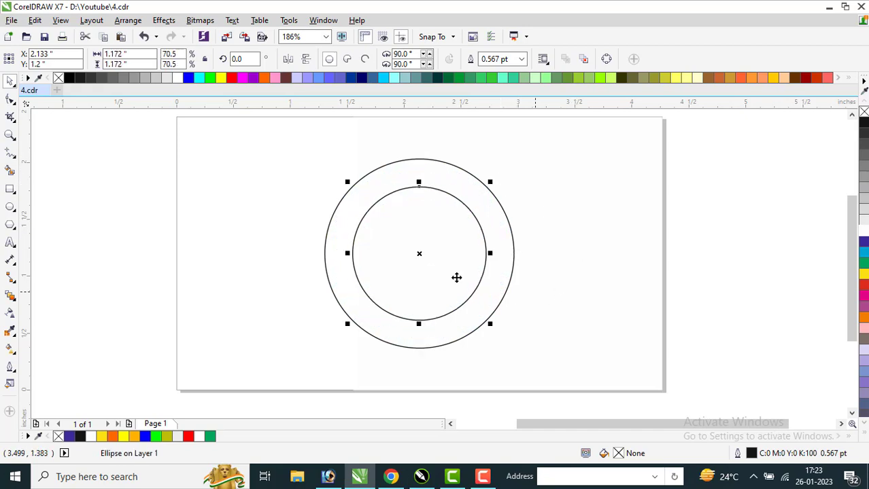
pyautogui.click(125, 168)
pyautogui.moveTo(139, 134); pyautogui.dragTo(580, 386)
pyautogui.hotkey('ctrl', 'g')
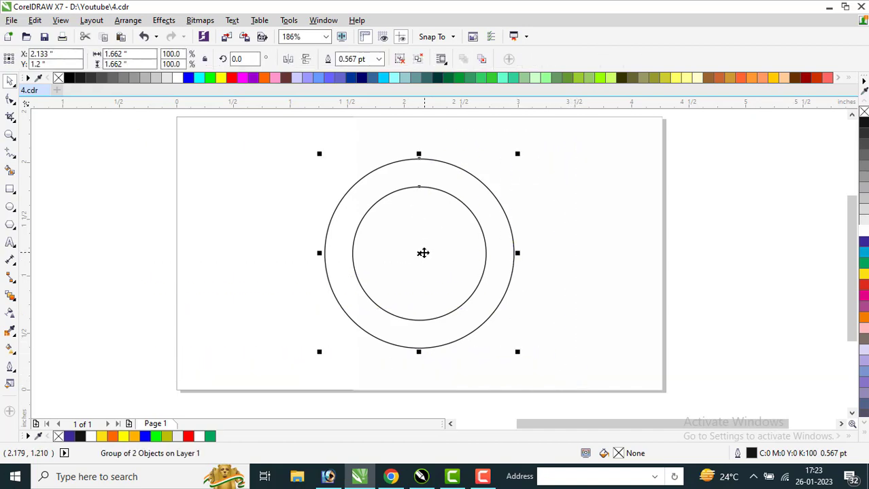
# Shrink the grouped ring to about 1.28 inches and copy it twice to form three overlapping rings in a triangle
pyautogui.moveTo(423, 253); pyautogui.dragTo(339, 239)
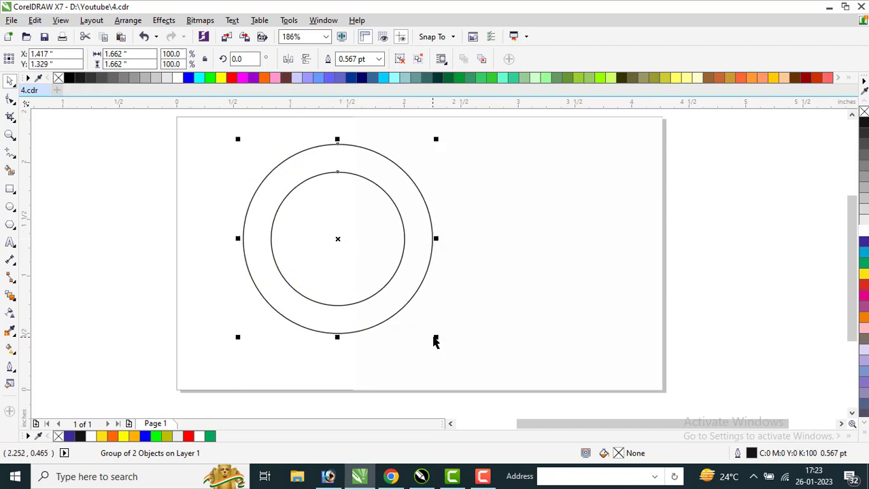
pyautogui.moveTo(435, 337); pyautogui.dragTo(414, 316)
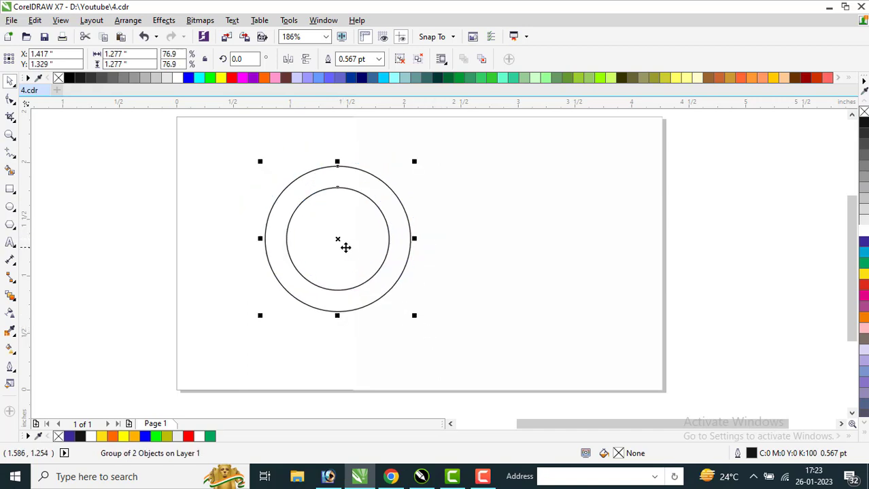
pyautogui.moveTo(339, 240); pyautogui.dragTo(352, 289)
pyautogui.press('Escape')
pyautogui.rightClick(400, 226)
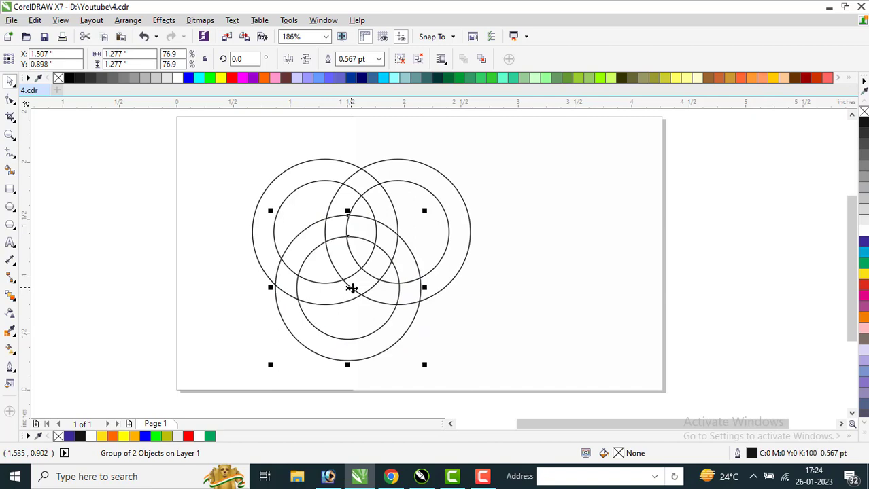
pyautogui.click(692, 245)
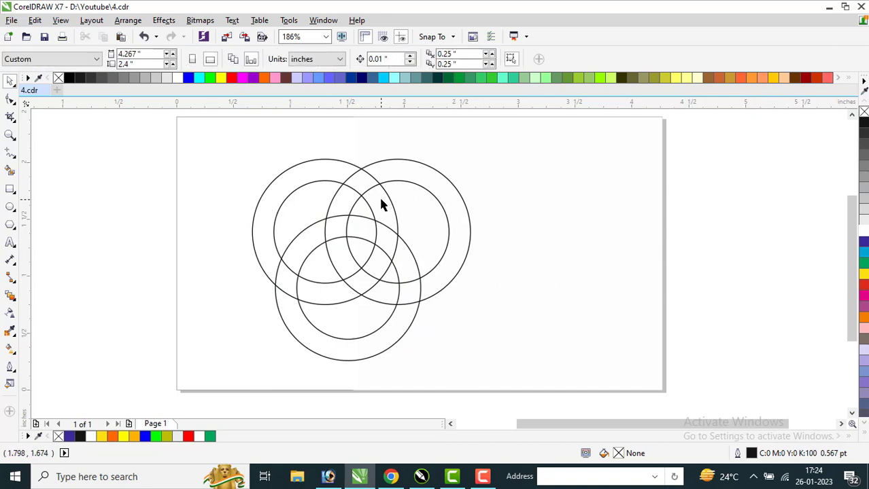
# Remove the hidden outline segments at the ring crossings with Virtual Segment Delete so the three rings interlock
pyautogui.click(16, 107)
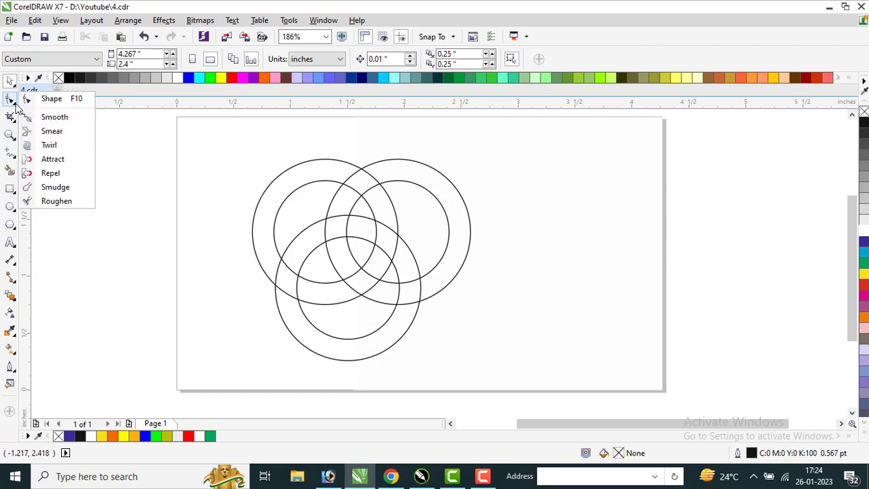
pyautogui.click(11, 118)
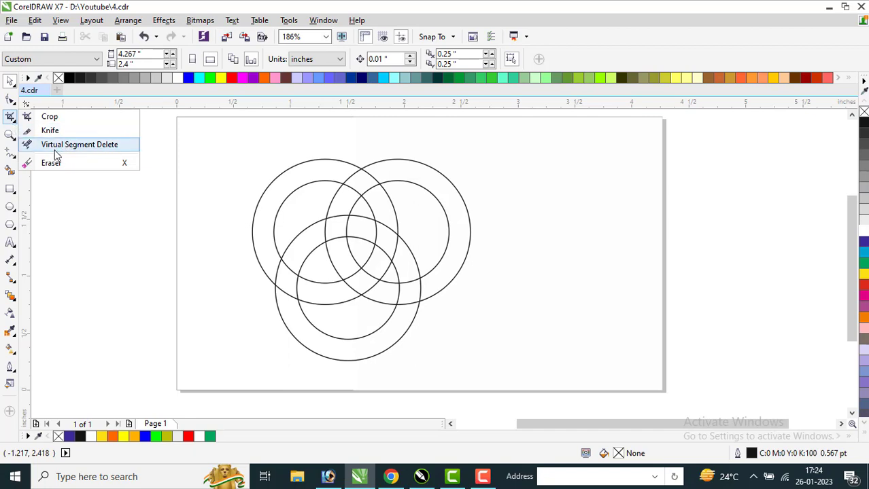
pyautogui.click(109, 145)
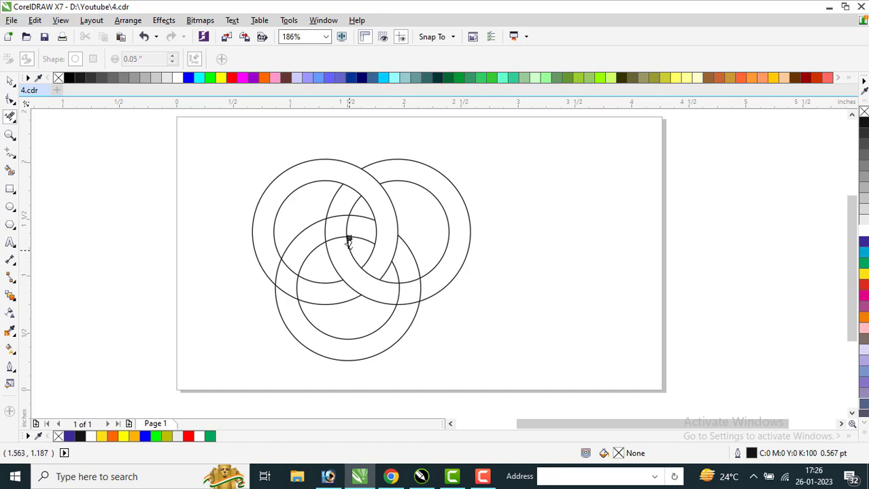
pyautogui.click(397, 289)
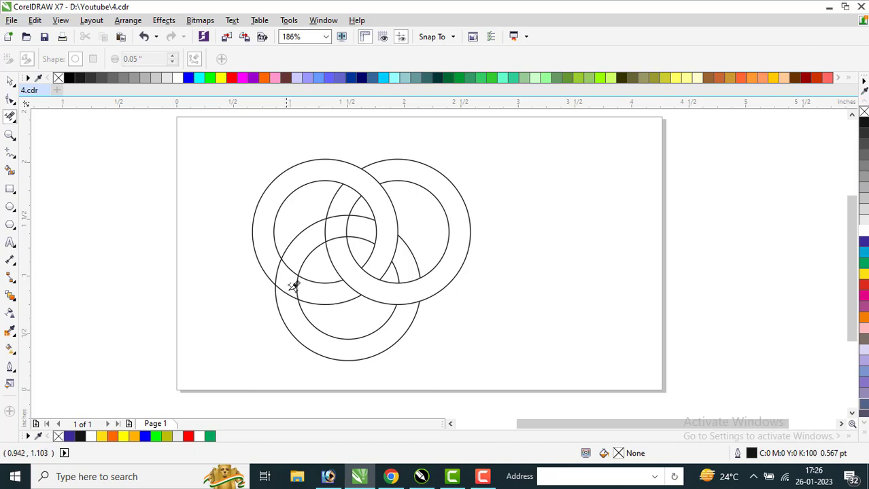
pyautogui.moveTo(286, 283); pyautogui.dragTo(293, 257)
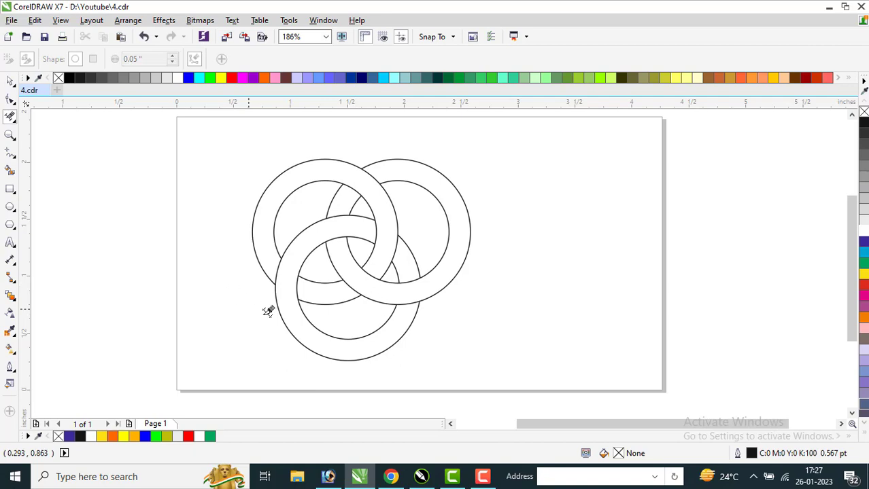
# Fill all visible parts of the upper-left ring with dark blue (#003399) using Smart Fill
pyautogui.click(10, 172)
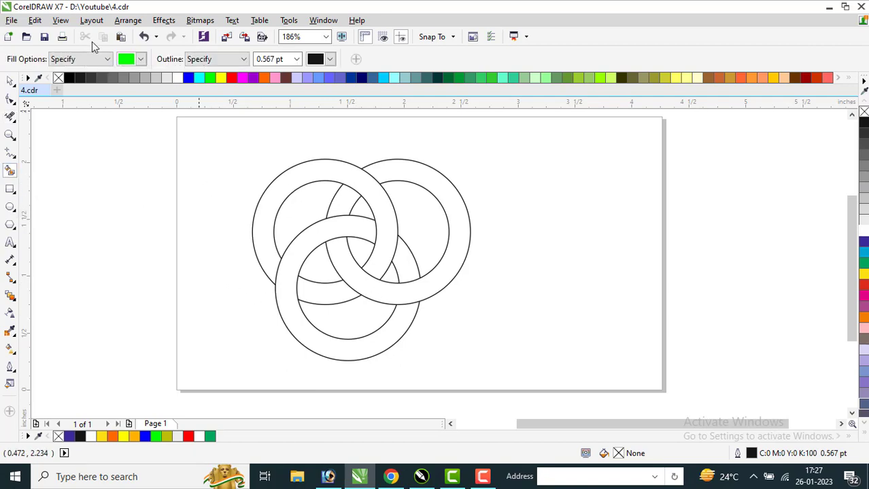
pyautogui.click(130, 60)
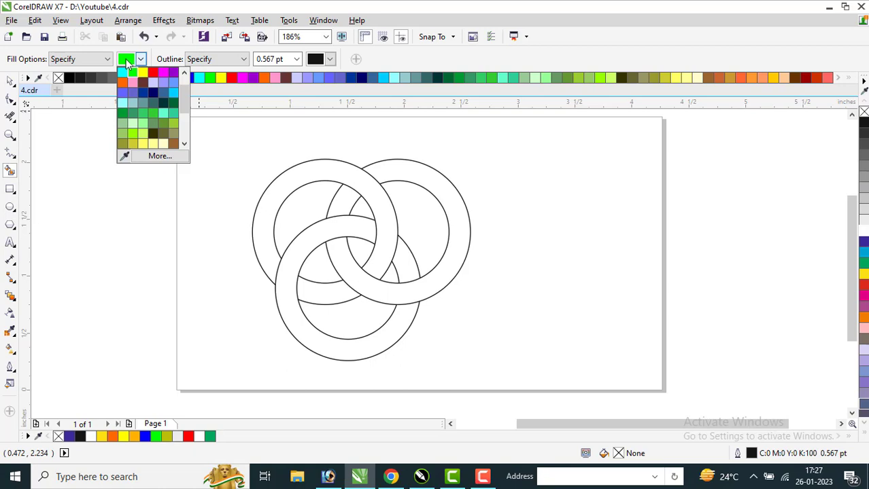
pyautogui.click(143, 94)
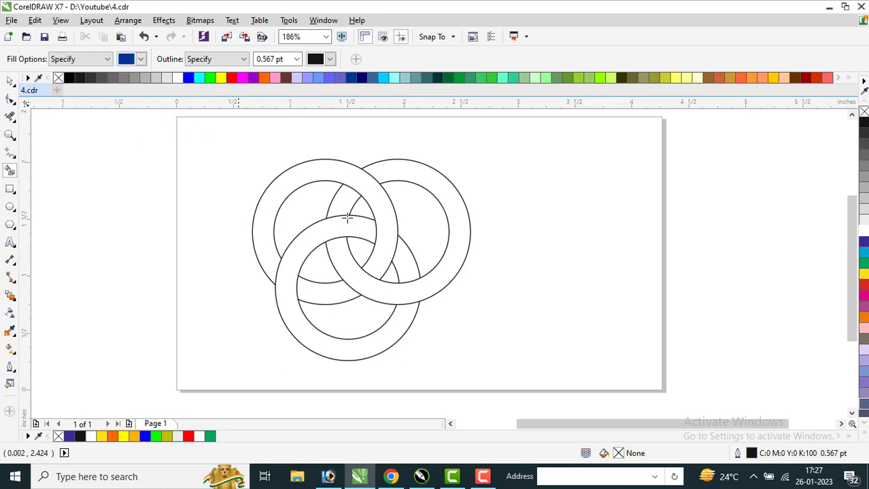
pyautogui.click(282, 183)
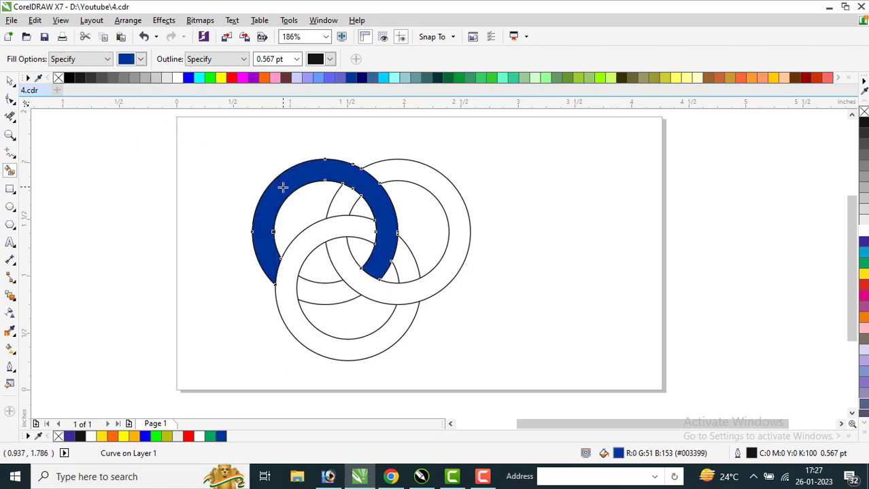
pyautogui.click(334, 295)
pyautogui.click(353, 293)
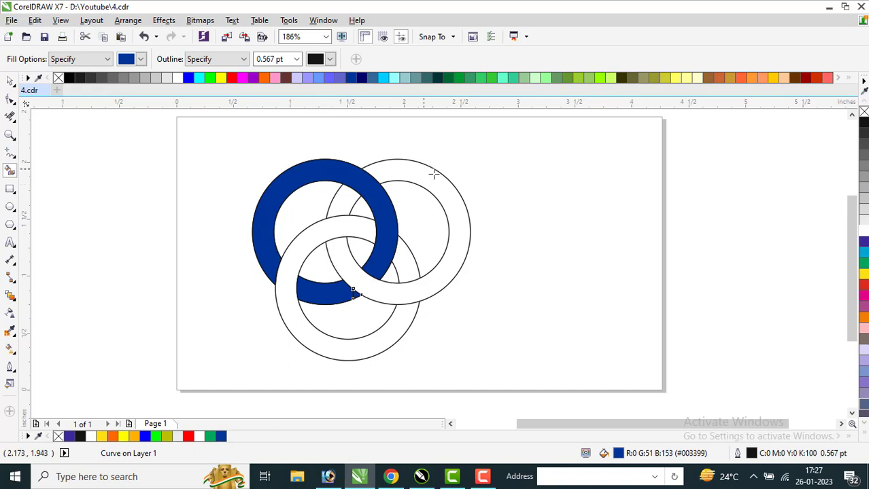
# Fill all visible parts of the upper-right ring with orange (#FF6633)
pyautogui.click(131, 59)
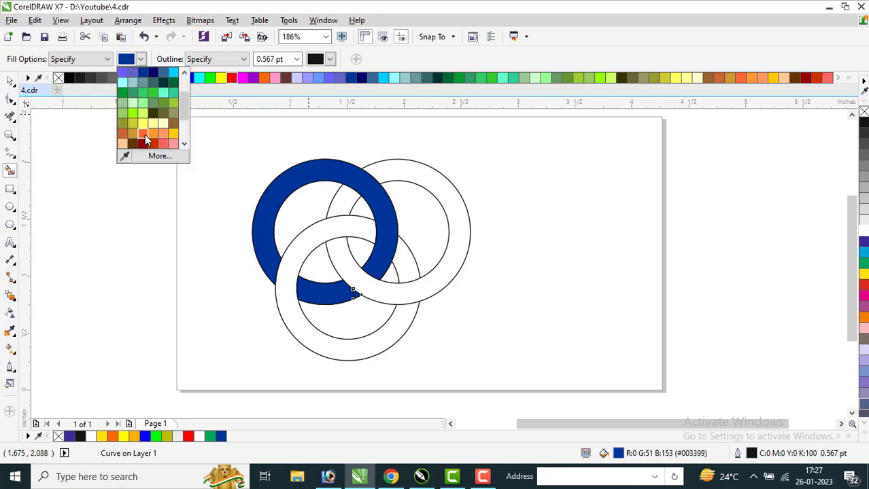
pyautogui.click(144, 139)
pyautogui.click(440, 192)
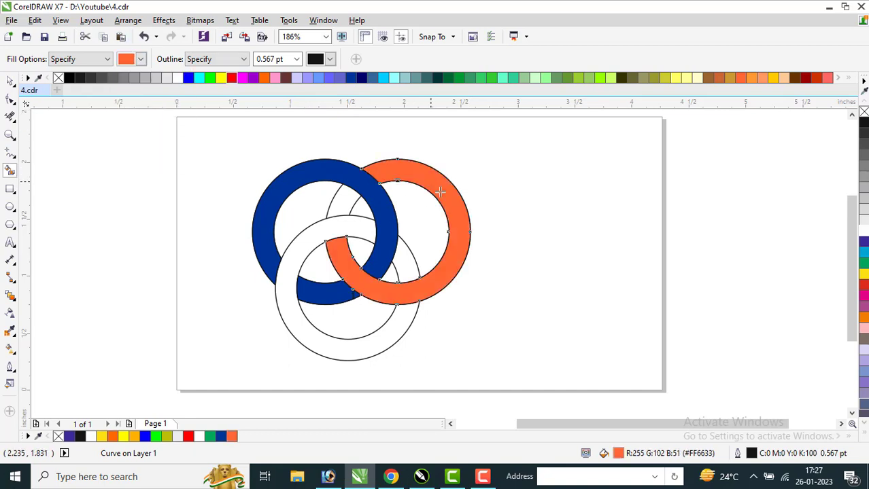
pyautogui.click(343, 210)
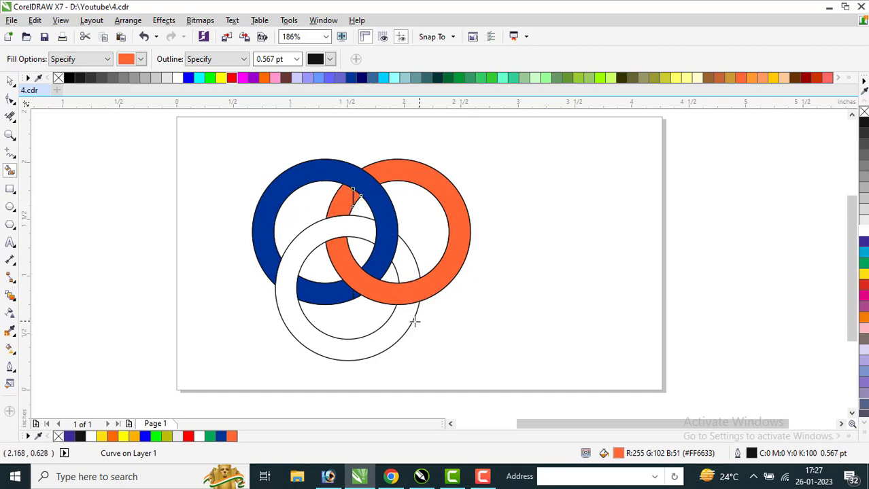
# Fill all visible parts of the lower ring with pink (#FF0066)
pyautogui.click(141, 59)
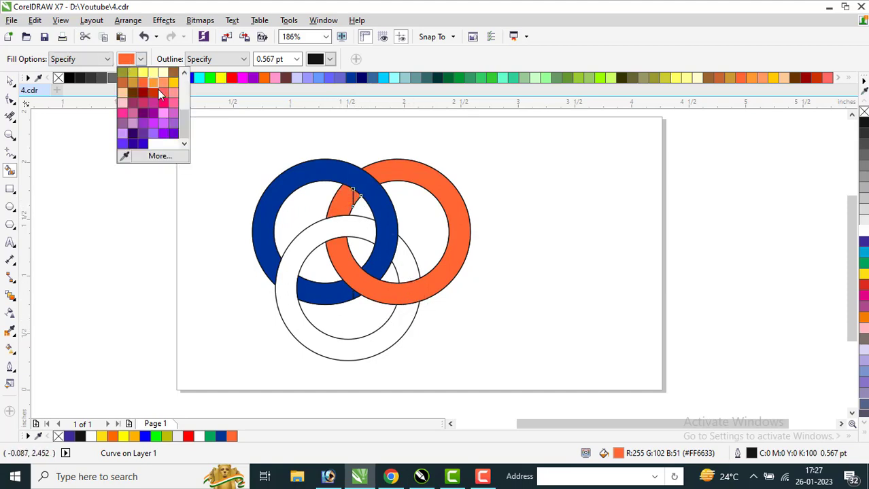
pyautogui.click(162, 104)
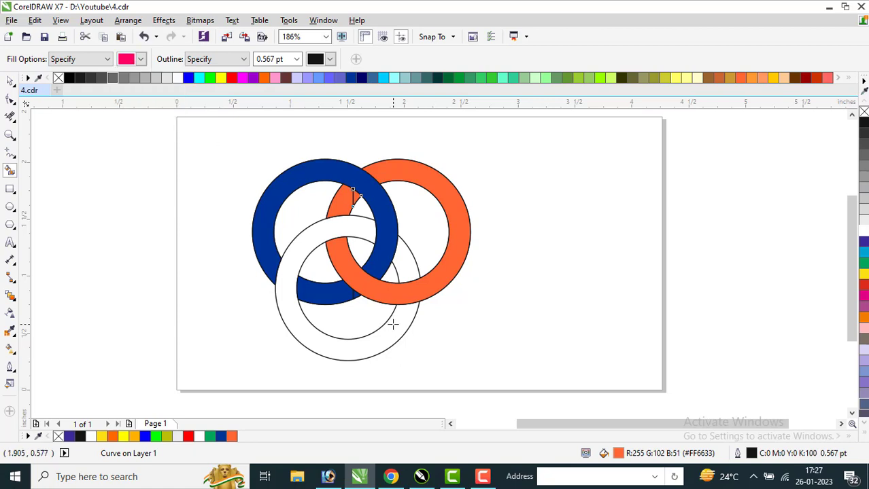
pyautogui.click(393, 325)
pyautogui.click(403, 271)
pyautogui.click(368, 230)
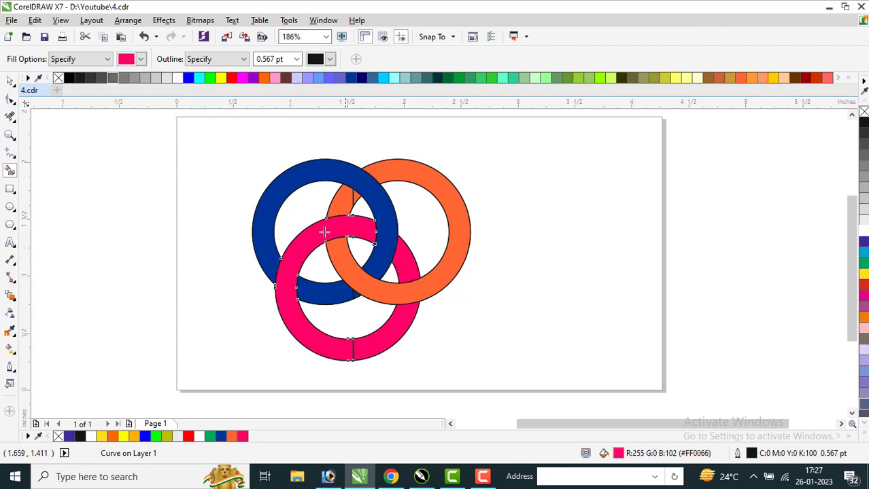
# Remove the outline from all objects of the three rings and deselect them
pyautogui.press('space')
pyautogui.click(114, 137)
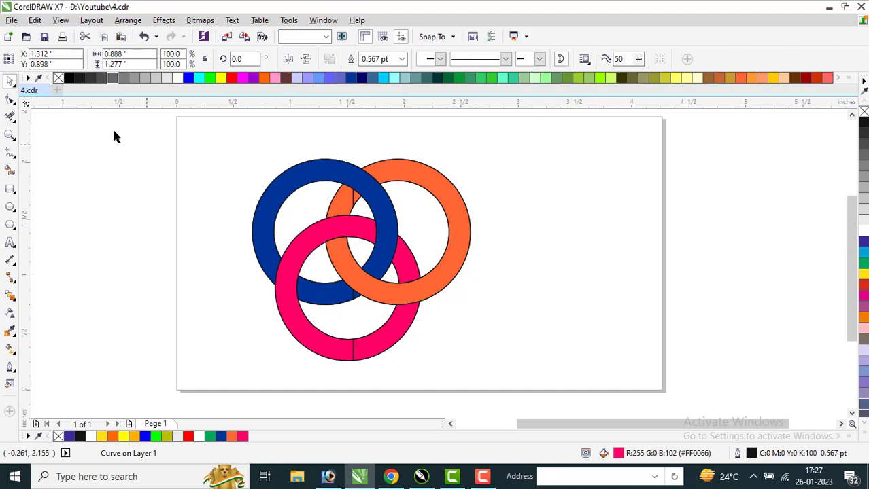
pyautogui.moveTo(113, 130); pyautogui.dragTo(560, 404)
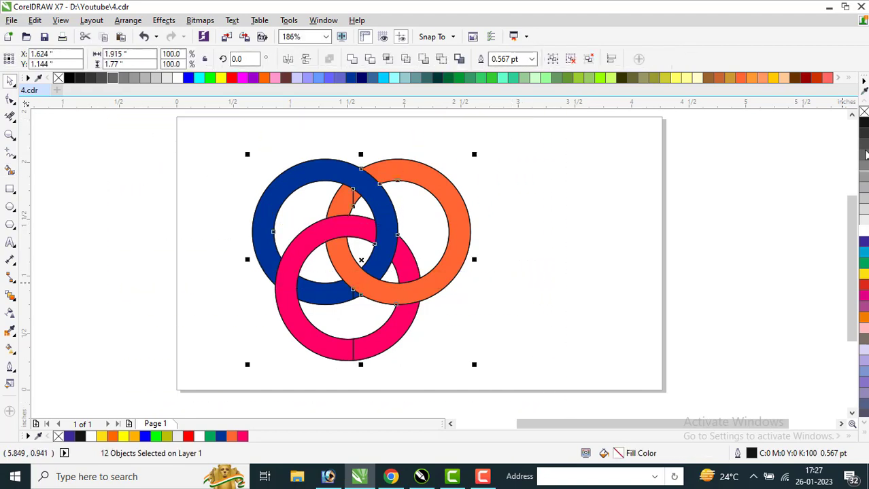
pyautogui.rightClick(863, 112)
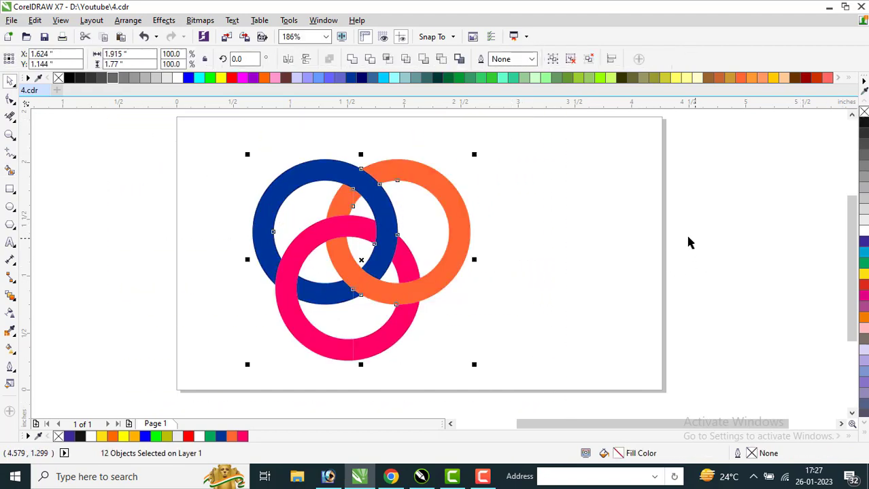
pyautogui.press('Escape')
# Inspect the crossings of the three interlocked rings up close, including where the pink and blue rings meet
pyautogui.press('z')
pyautogui.moveTo(223, 145); pyautogui.dragTo(547, 369)
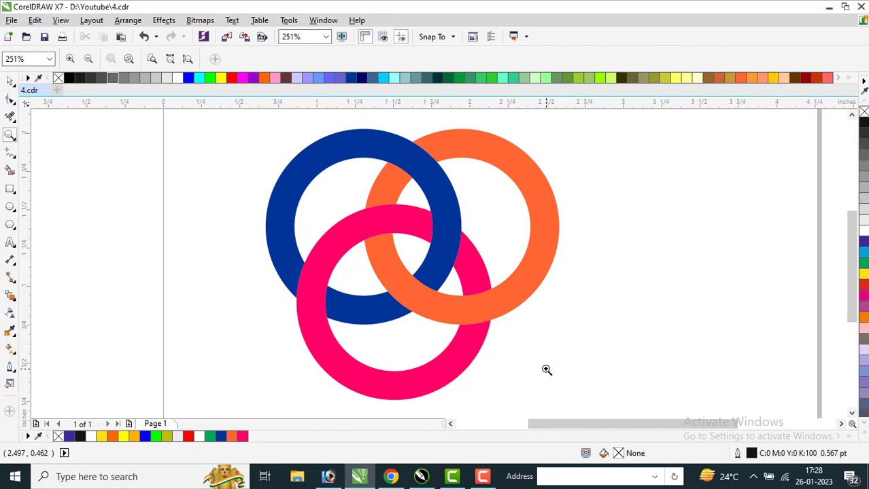
pyautogui.moveTo(397, 180); pyautogui.dragTo(475, 258)
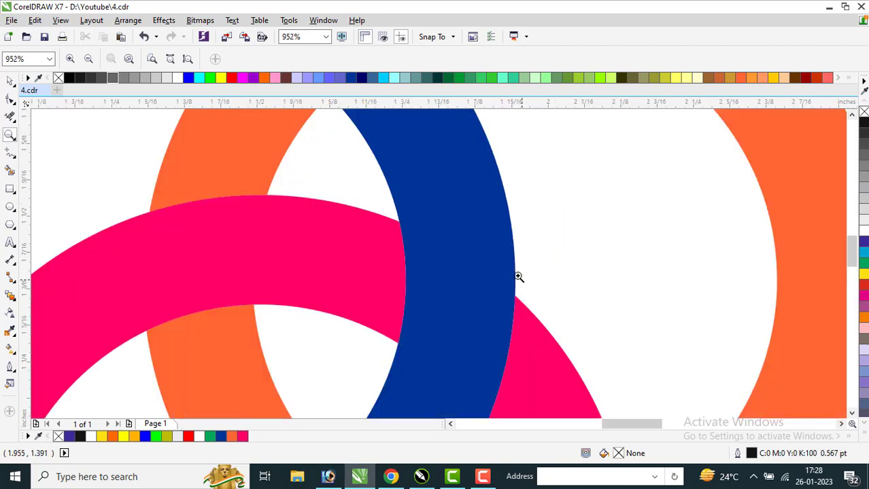
pyautogui.rightClick(520, 278)
pyautogui.rightClick(510, 272)
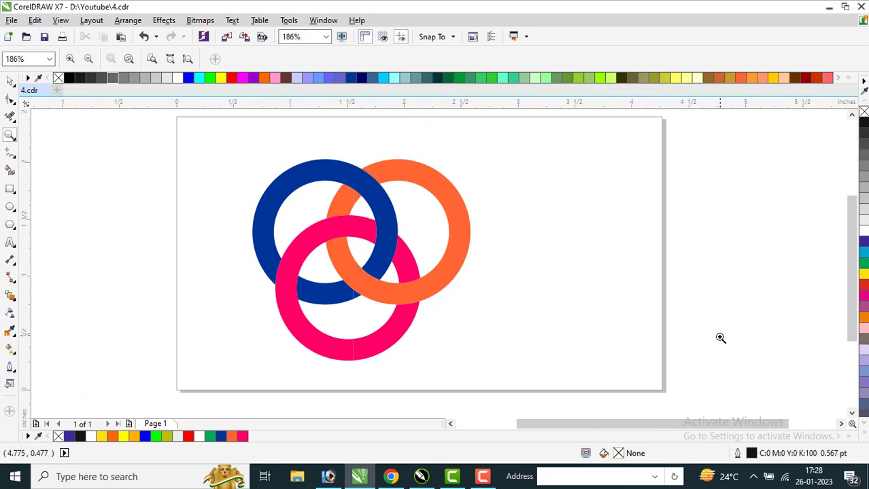